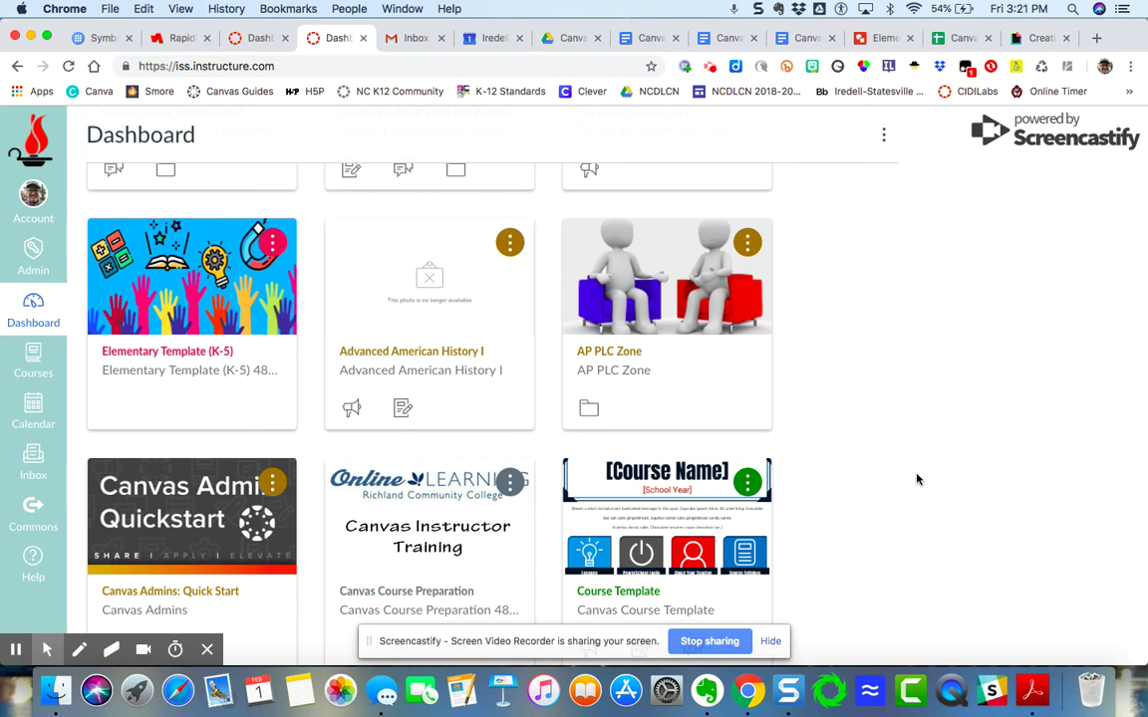
- Open the Color/Move options menu on the Online Course Development course card
scroll(918, 480, up, 5)
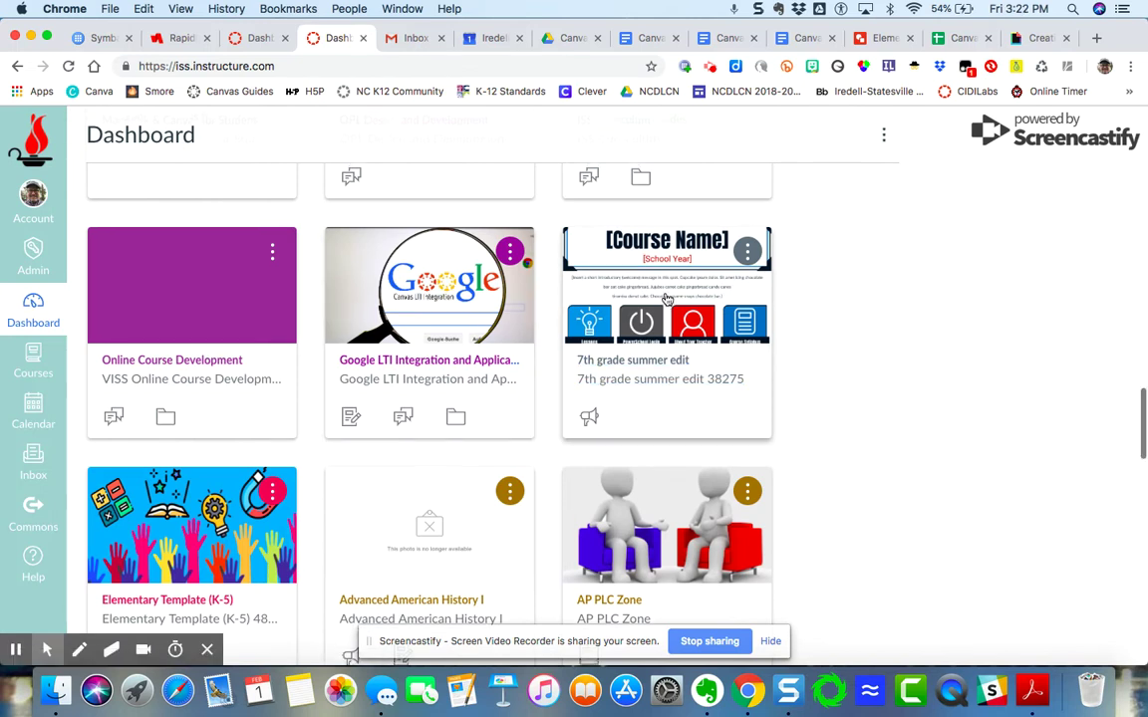
scroll(598, 299, up, 2)
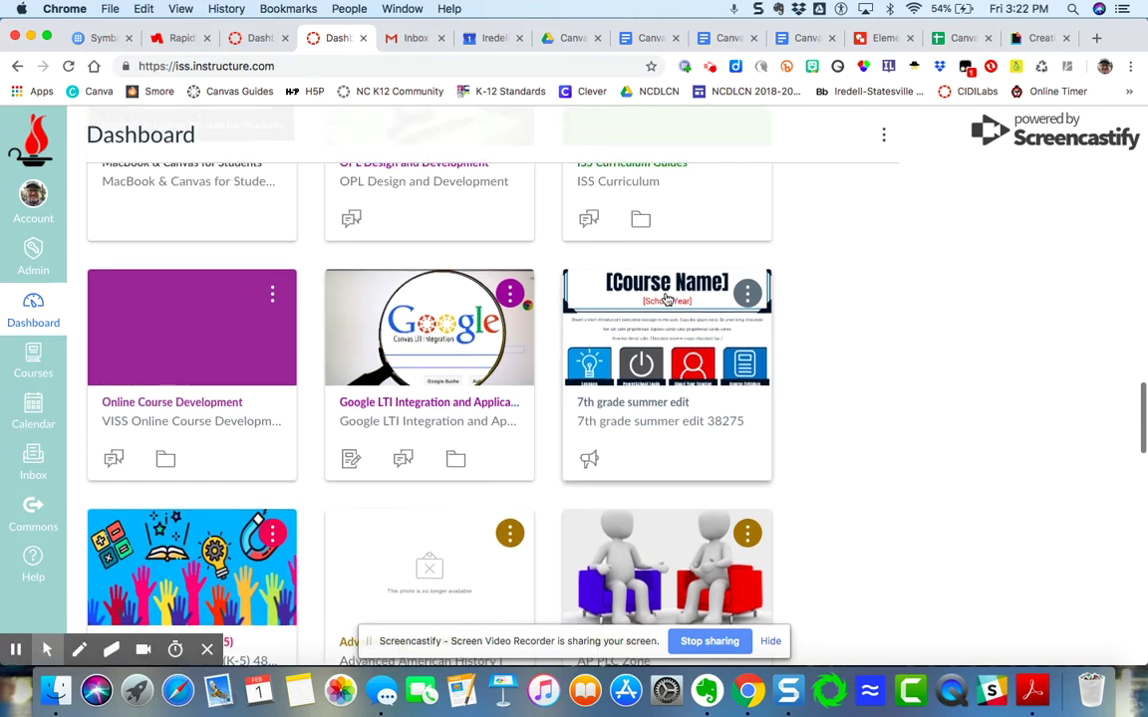
click(273, 296)
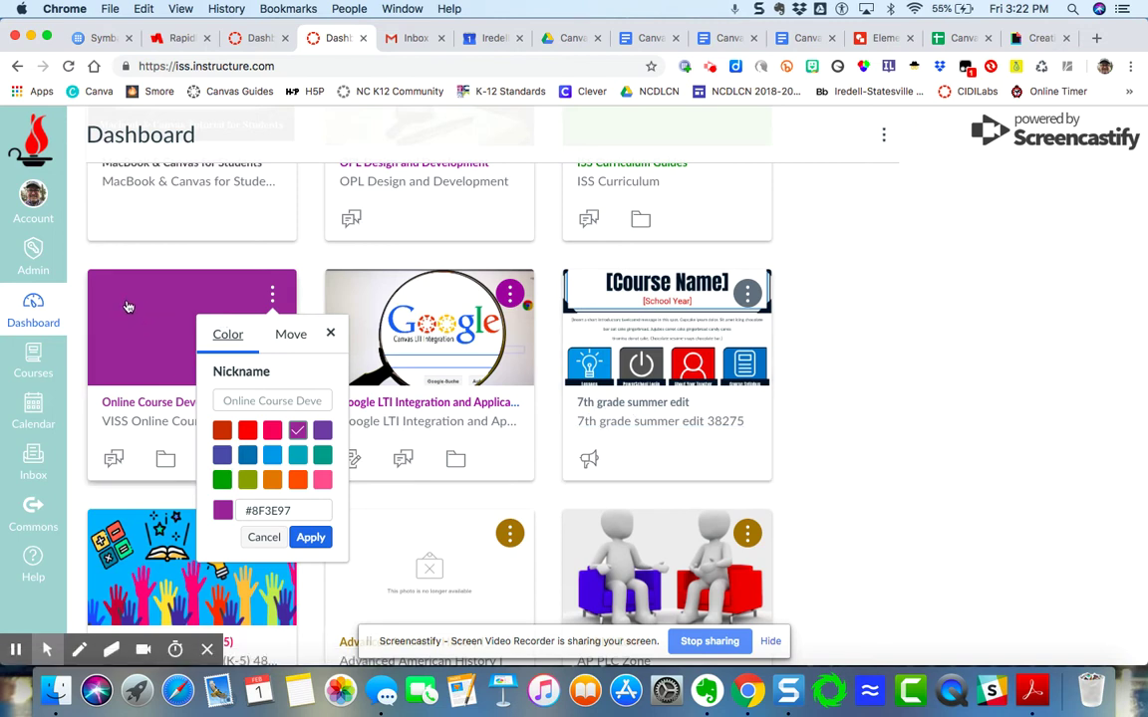
scroll(399, 378, up, 1)
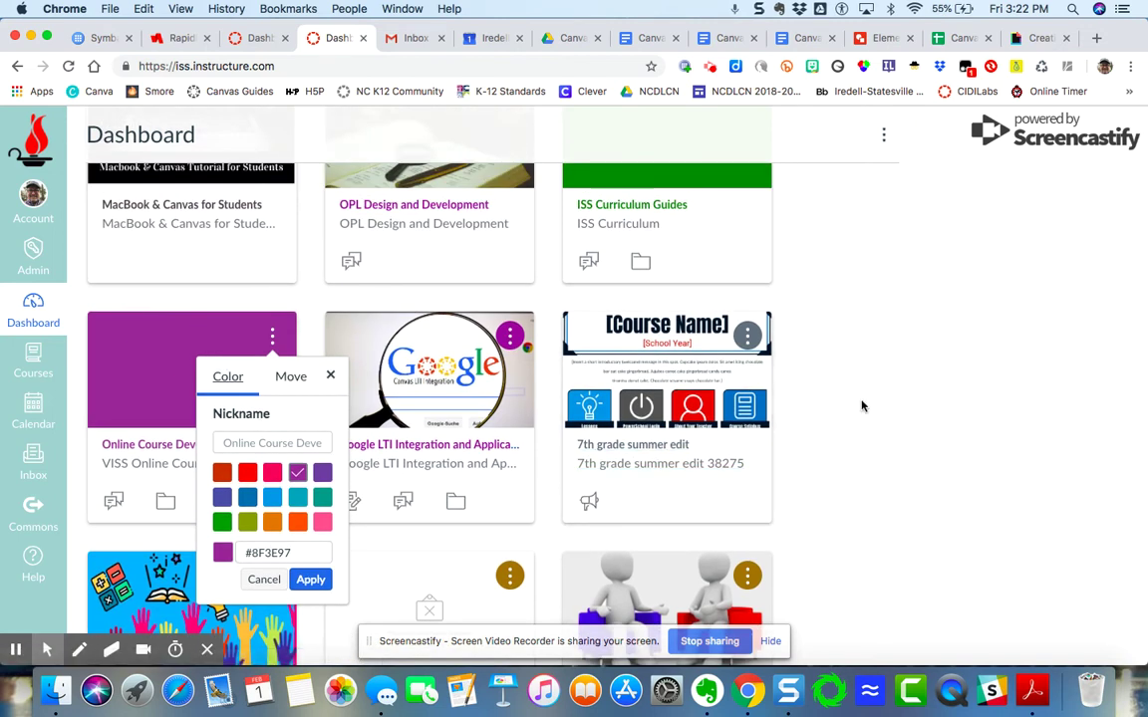
scroll(863, 405, up, 2)
scroll(863, 405, up, 3)
scroll(863, 406, up, 2)
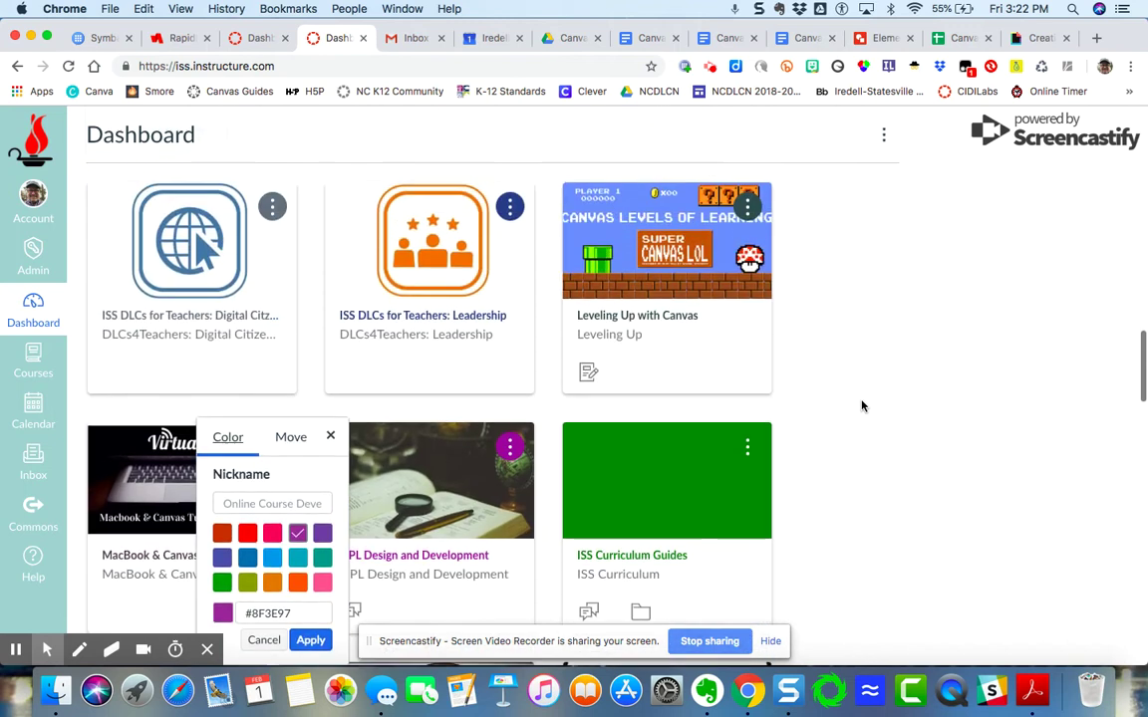
- Close the card colour popover and scroll back up the dashboard
scroll(863, 406, down, 5)
click(866, 319)
scroll(857, 316, up, 10)
scroll(857, 316, up, 5)
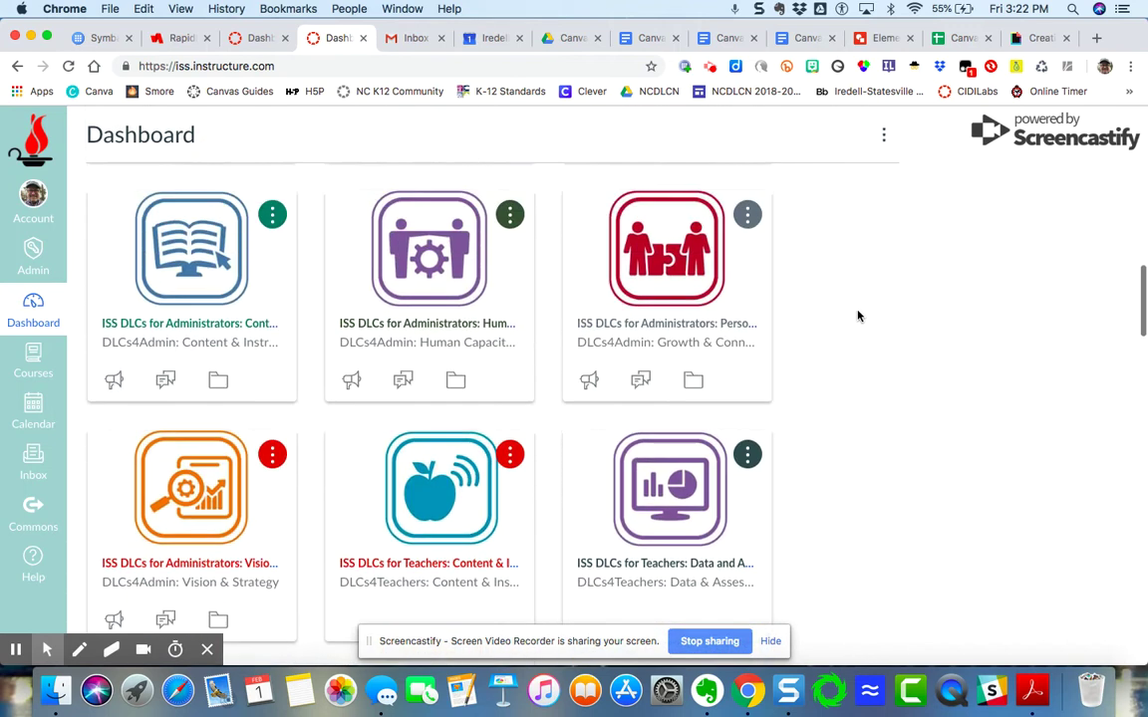
scroll(858, 315, up, 5)
scroll(858, 316, up, 5)
scroll(858, 316, up, 1)
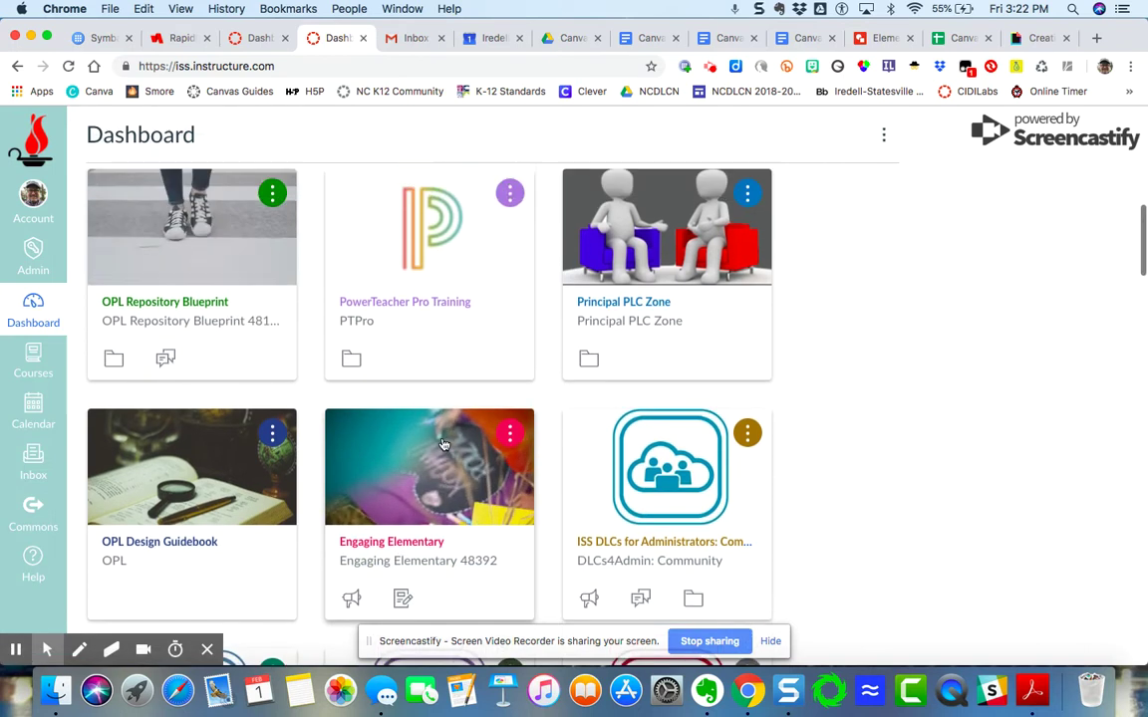
scroll(429, 438, up, 5)
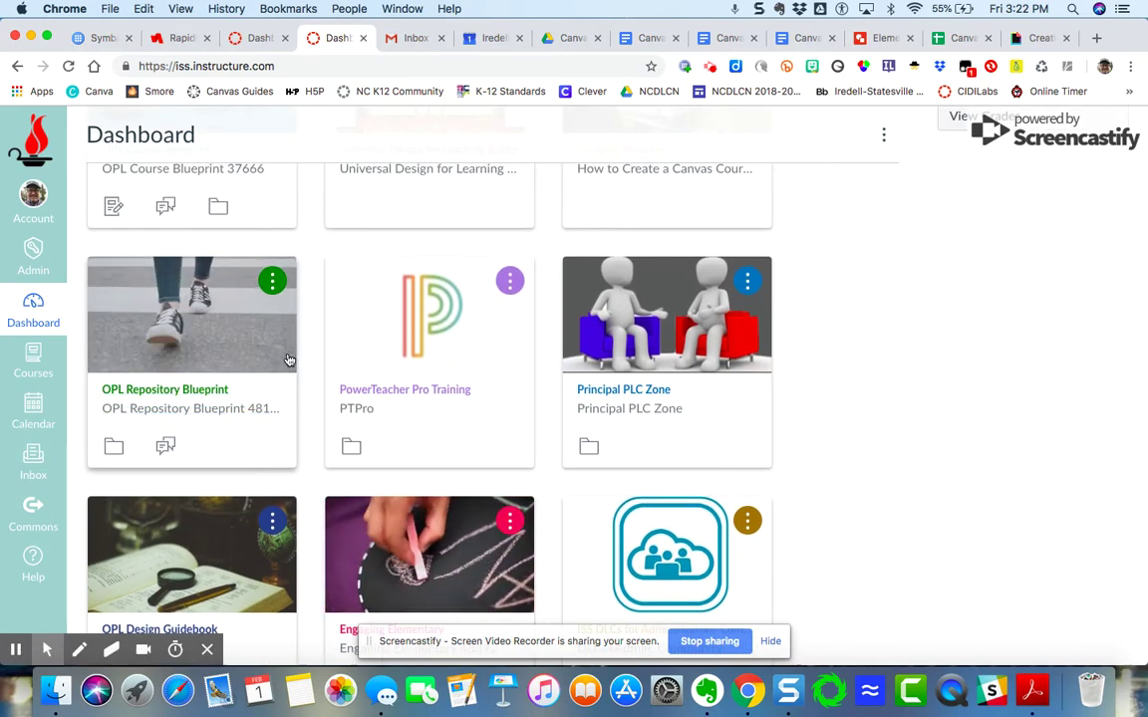
scroll(344, 365, up, 3)
scroll(344, 365, up, 2)
scroll(344, 364, up, 2)
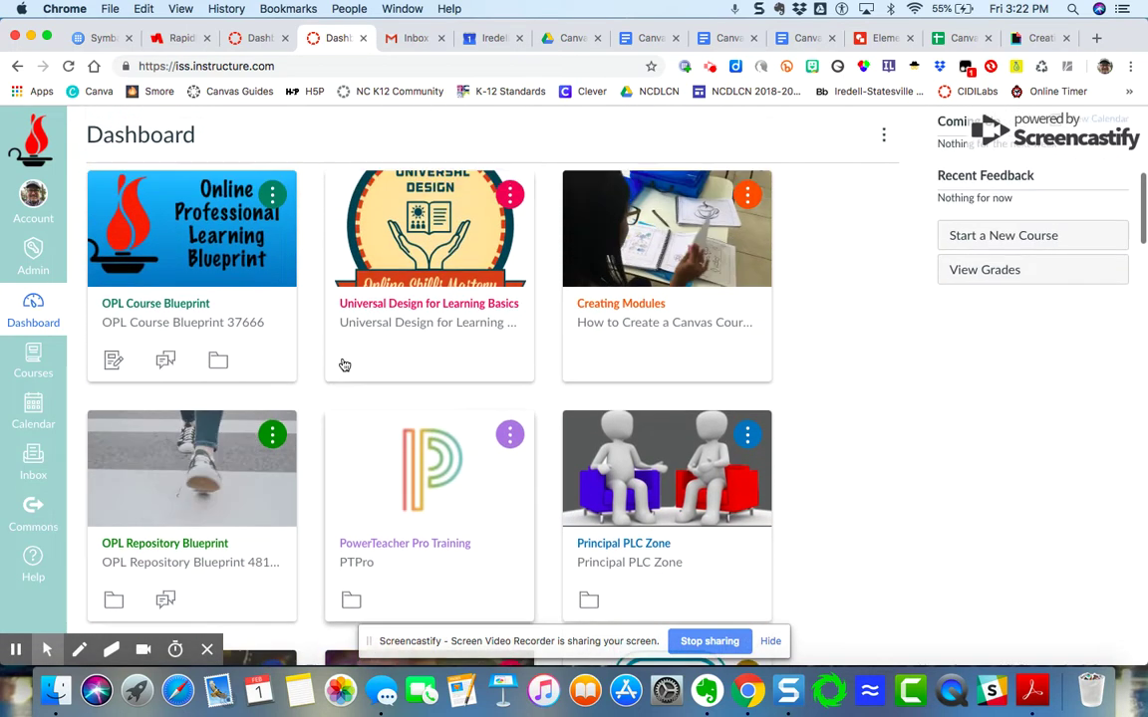
scroll(344, 365, up, 2)
scroll(515, 422, up, 2)
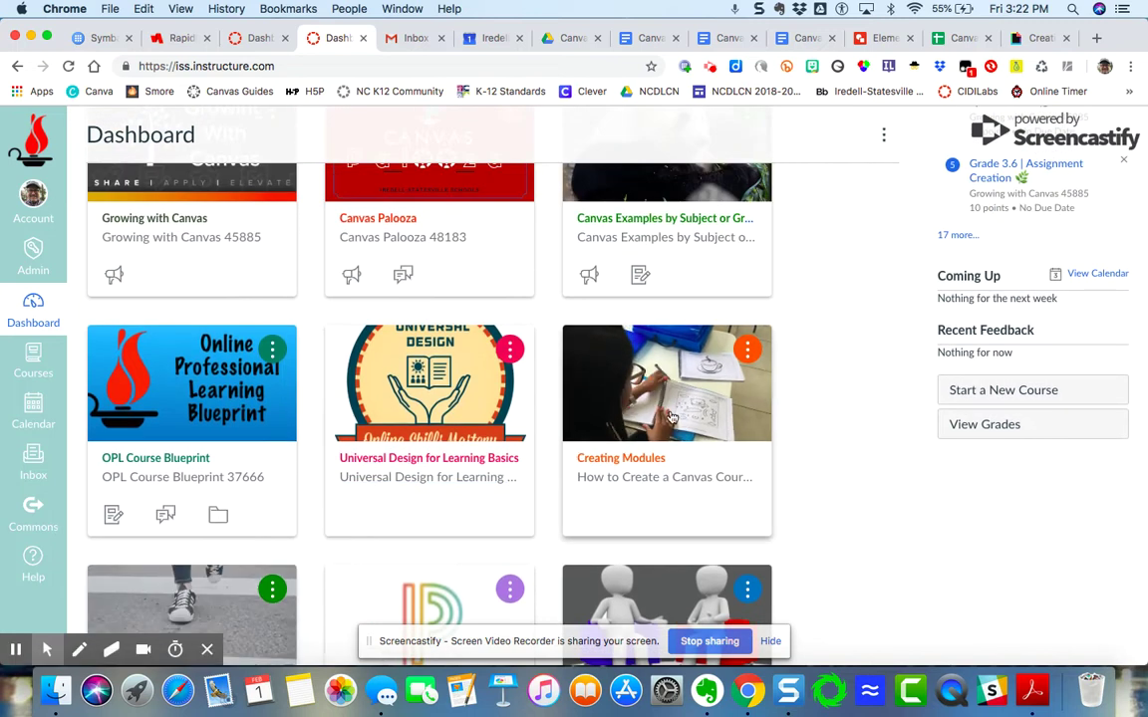
scroll(737, 434, up, 1)
scroll(695, 394, up, 1)
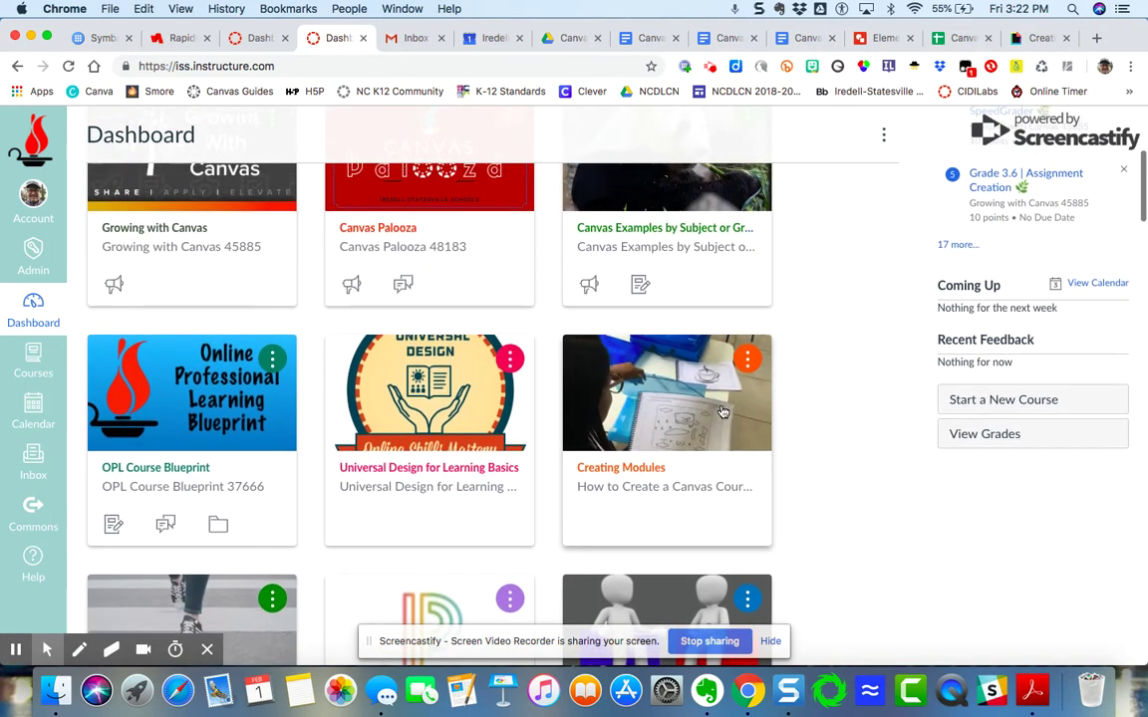
scroll(724, 412, up, 1)
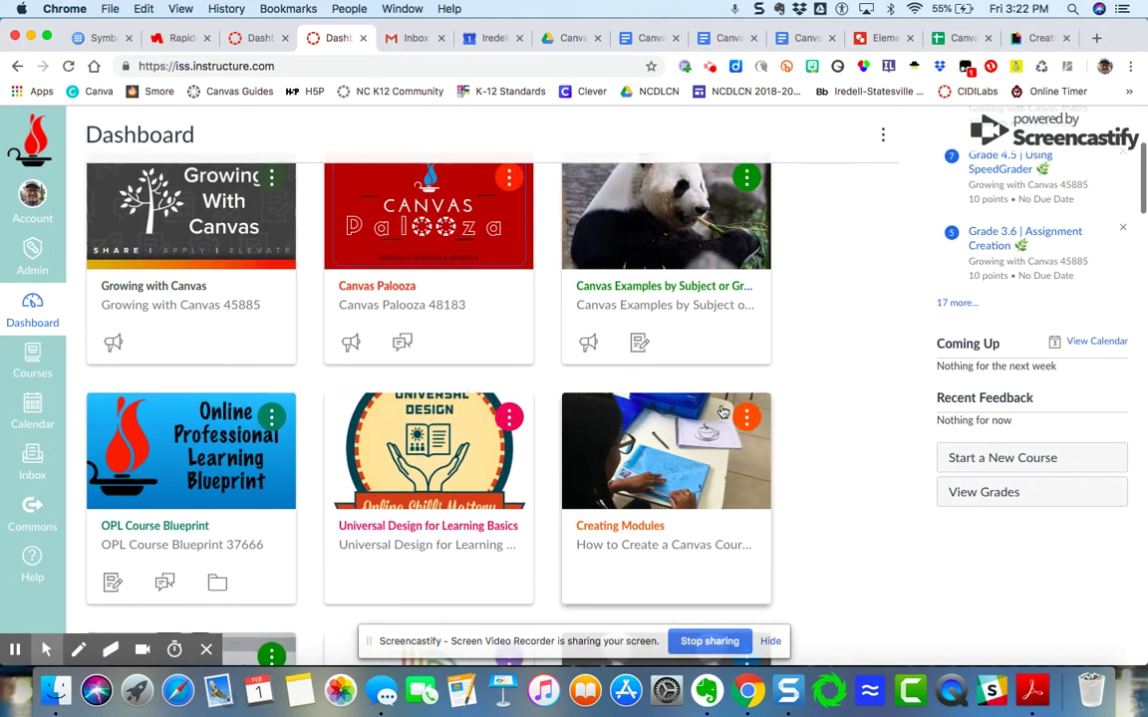
scroll(723, 411, up, 2)
- Scroll down the course cards to the red Elementary Template (4-6) card
scroll(723, 411, down, 2)
scroll(723, 411, down, 1)
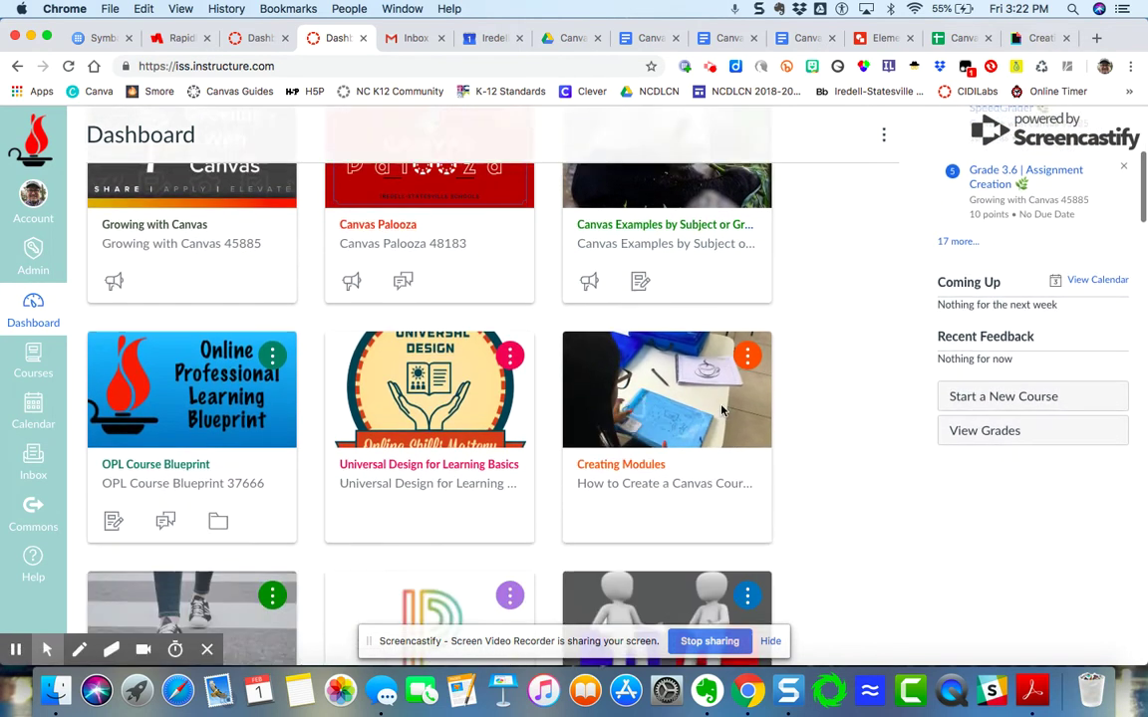
scroll(723, 411, down, 2)
scroll(830, 429, down, 1)
scroll(833, 436, down, 1)
scroll(833, 435, down, 3)
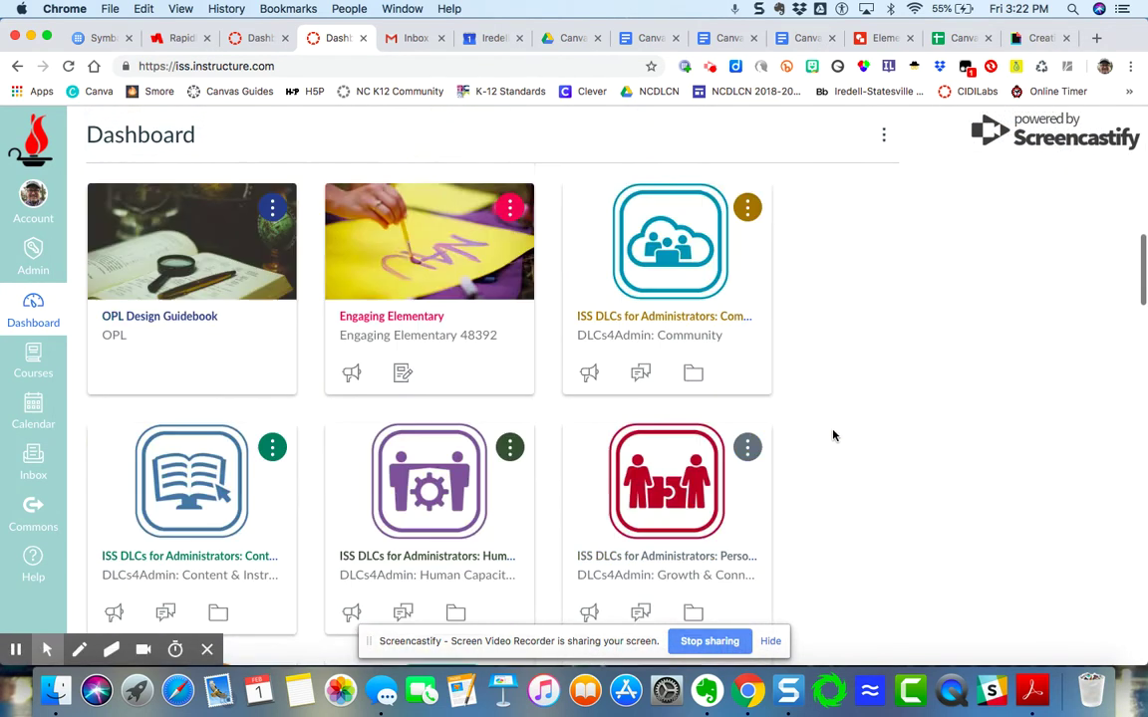
scroll(833, 436, down, 2)
scroll(833, 435, down, 2)
scroll(833, 436, down, 3)
scroll(833, 435, down, 2)
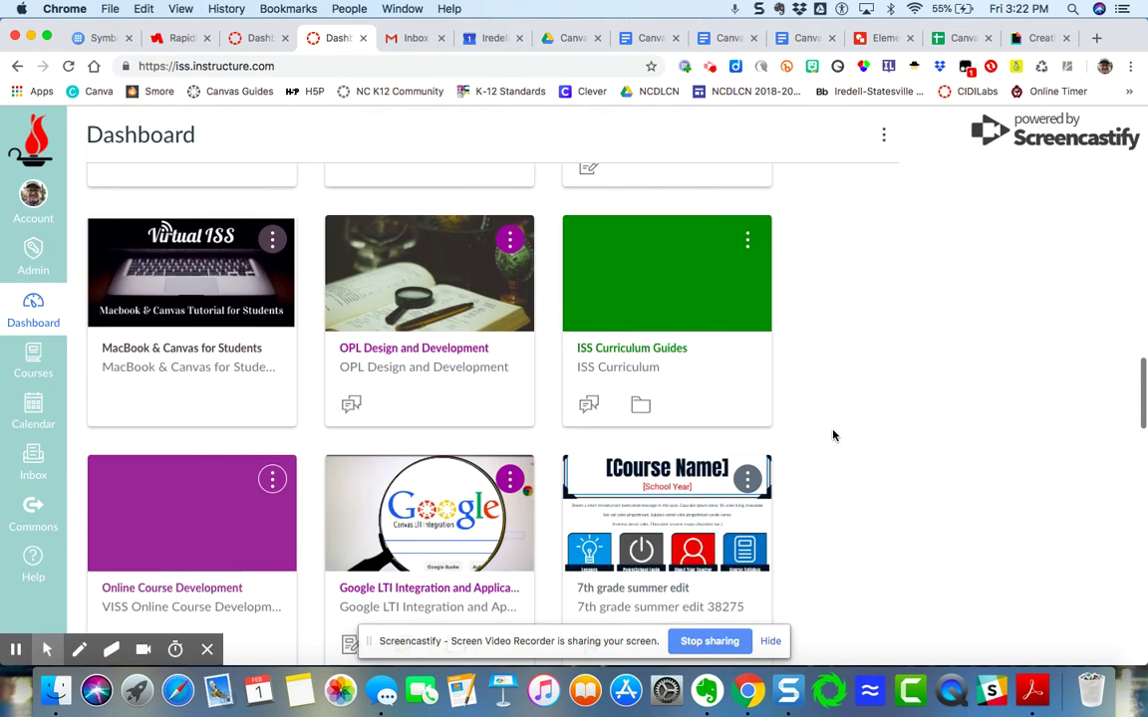
scroll(832, 435, down, 2)
scroll(833, 435, down, 2)
scroll(833, 435, down, 3)
scroll(832, 435, down, 2)
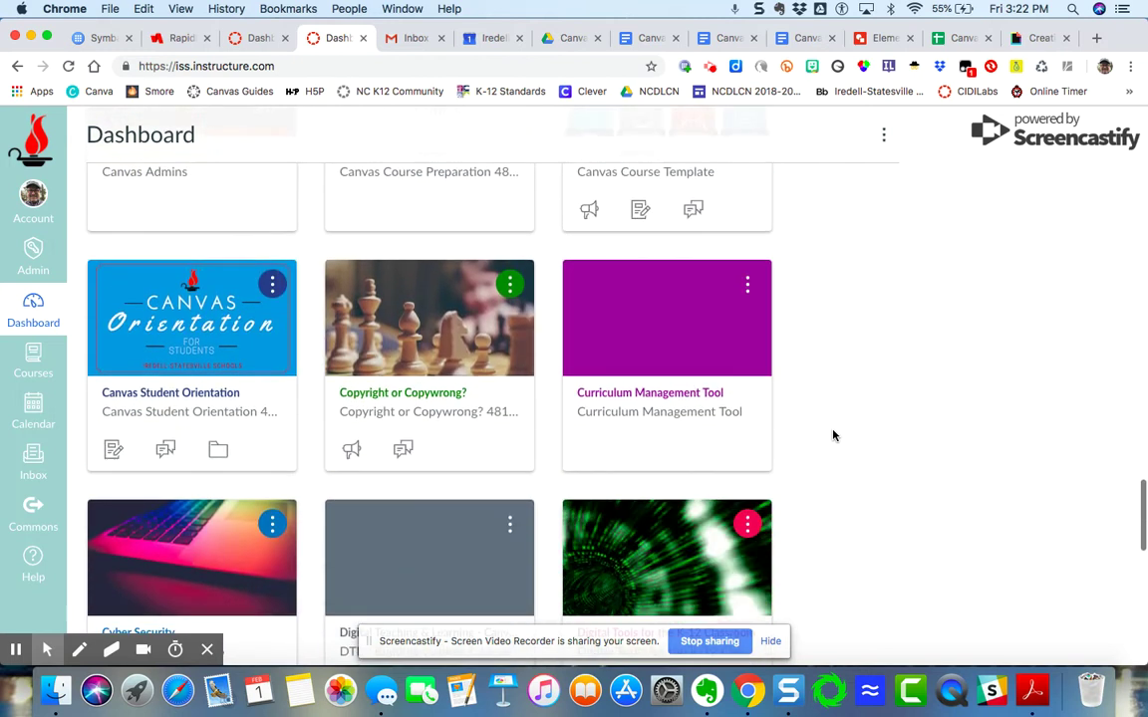
scroll(833, 436, down, 2)
scroll(833, 436, down, 2)
scroll(833, 435, down, 2)
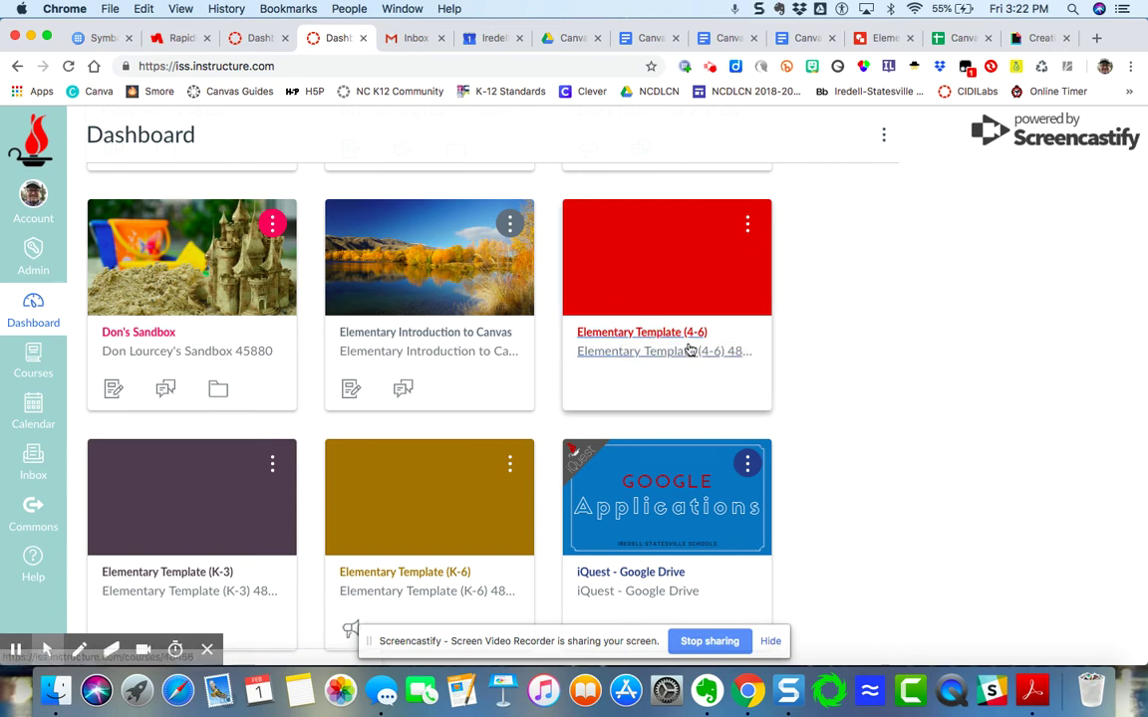
- Open the TeamTri 'CREATE' GIF page from the Giphy 'creative' search results
click(1043, 41)
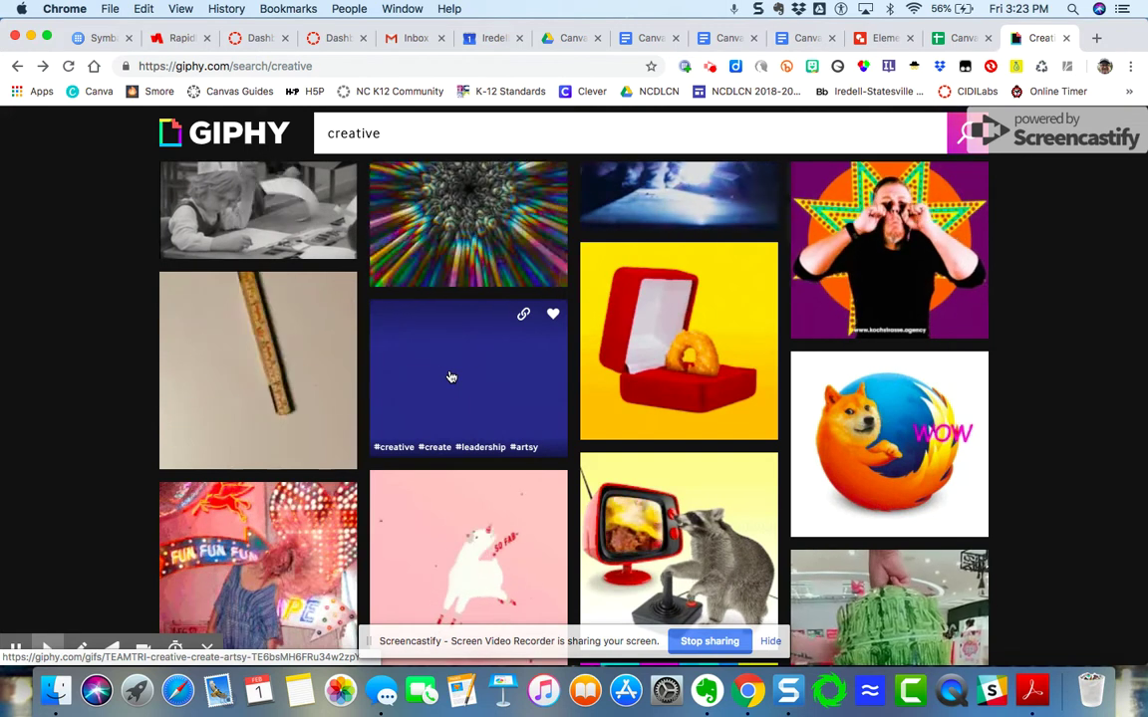
mouse_move(468, 377)
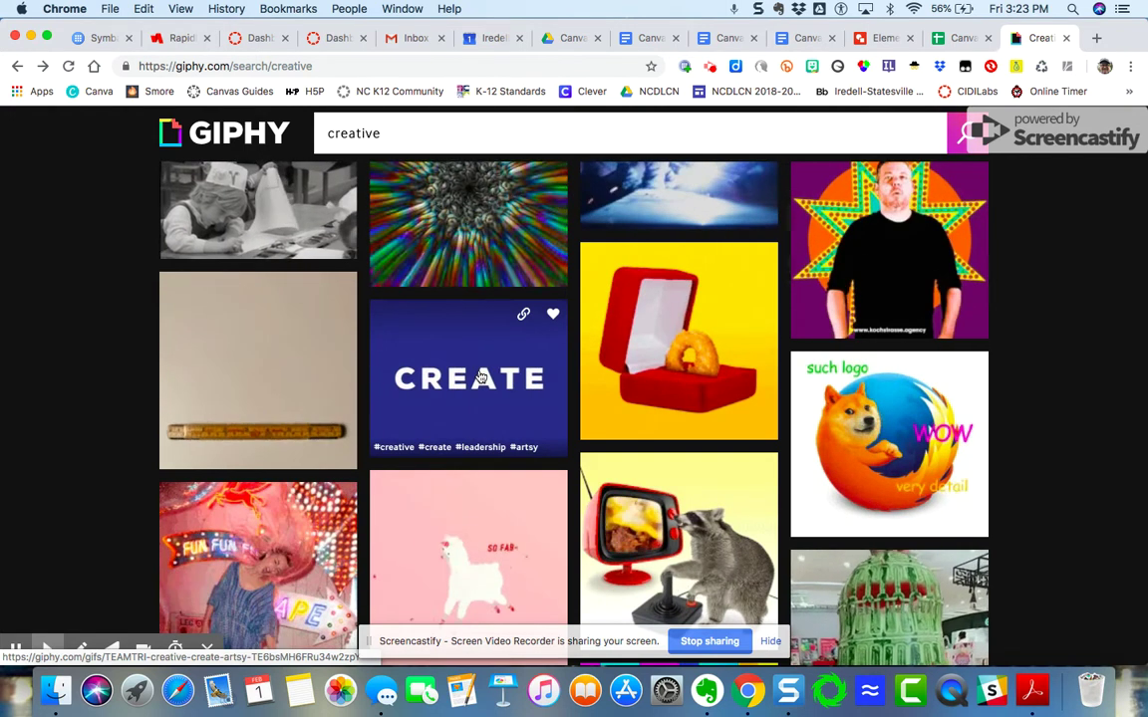
click(481, 376)
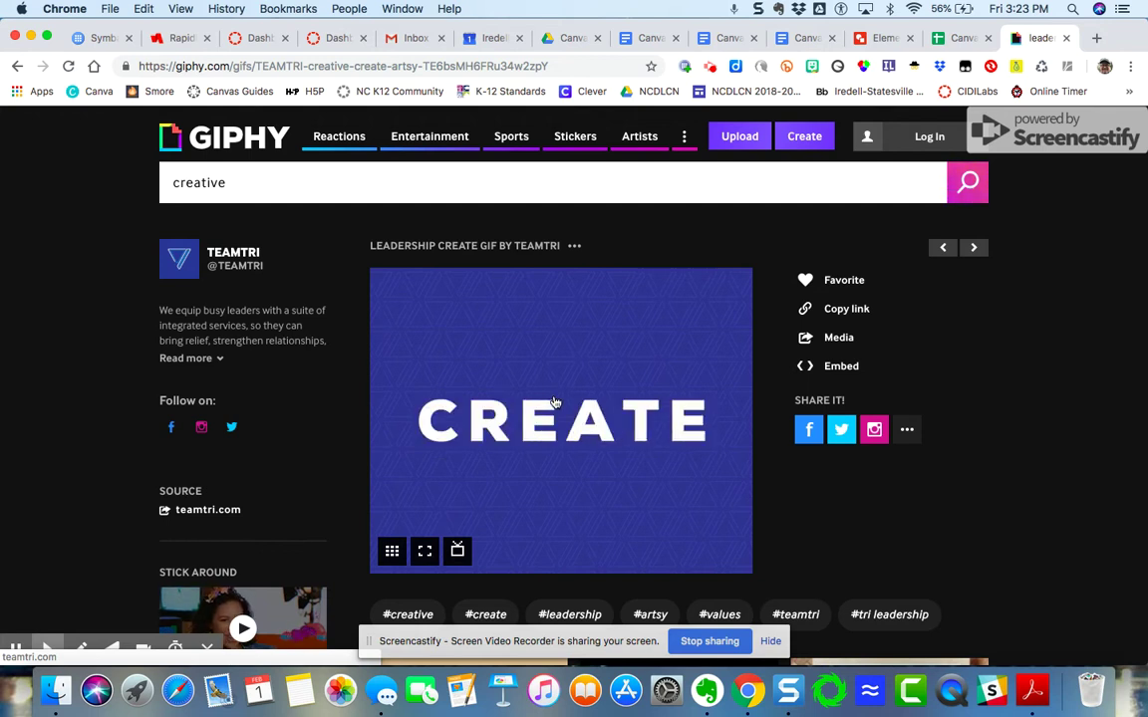
- Download the CREATE GIF to the Downloads folder as giphy.gif
right_click(555, 401)
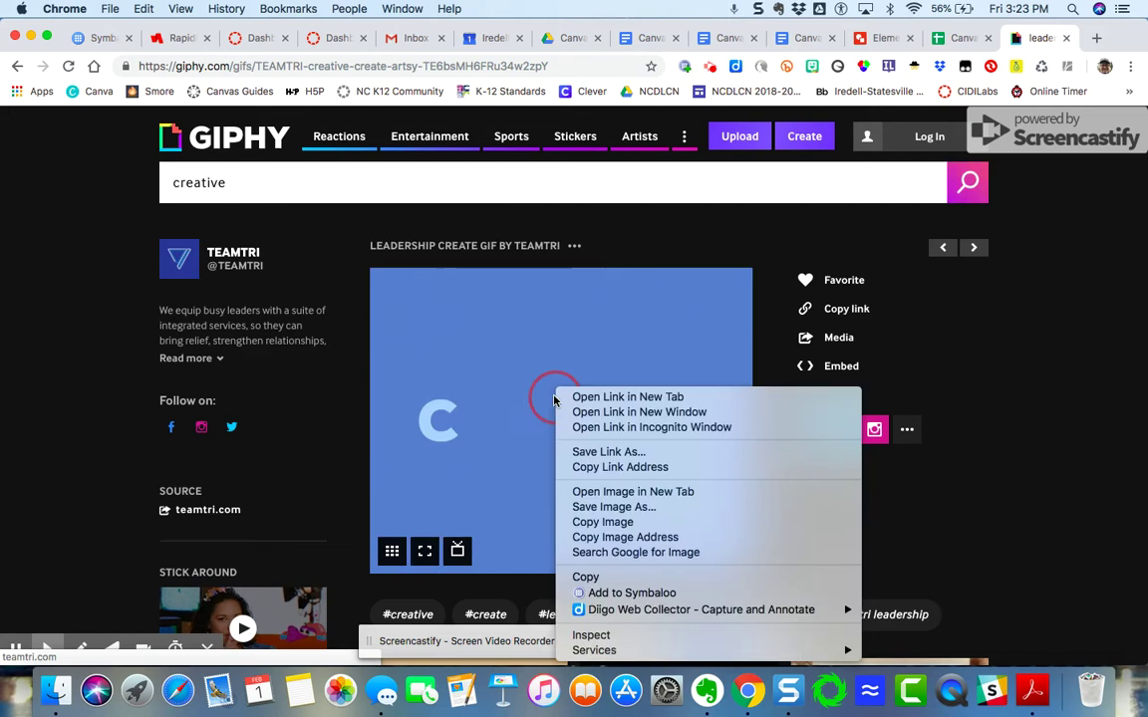
click(625, 508)
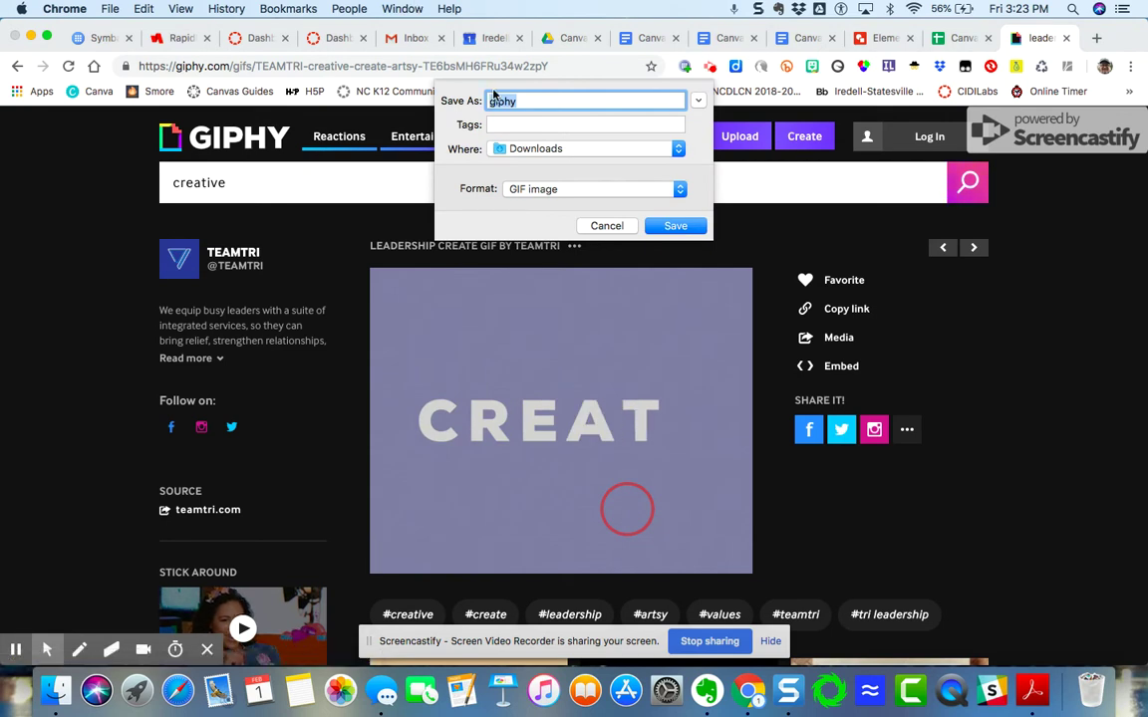
key(Return)
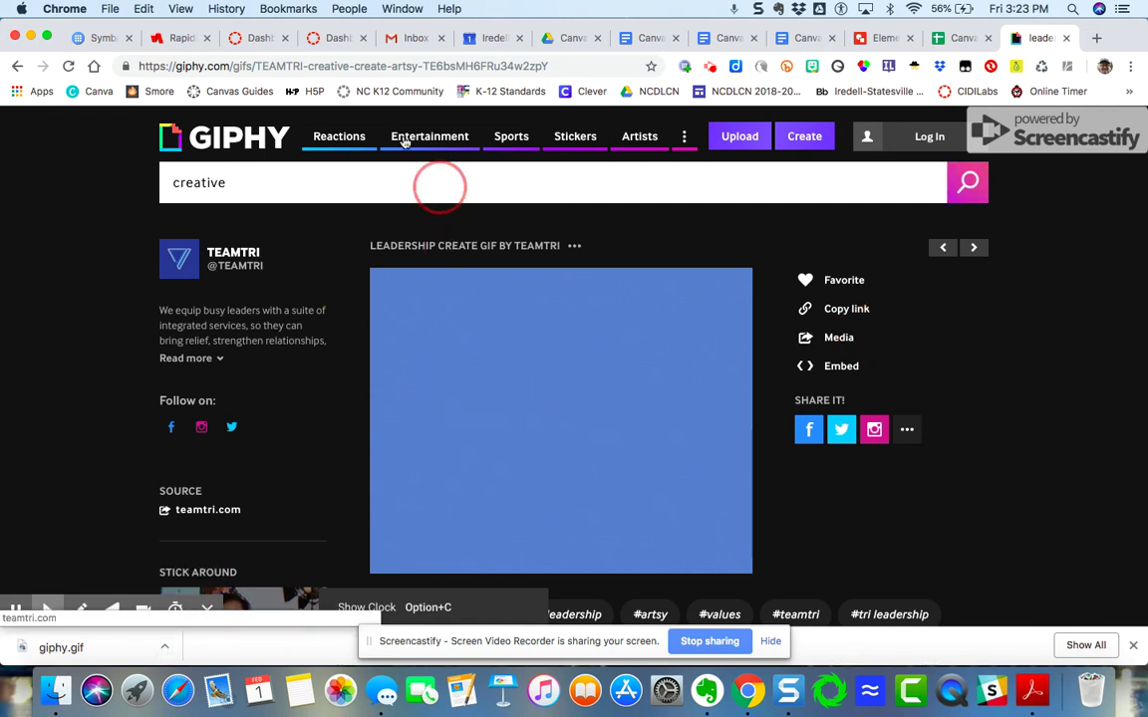
click(335, 40)
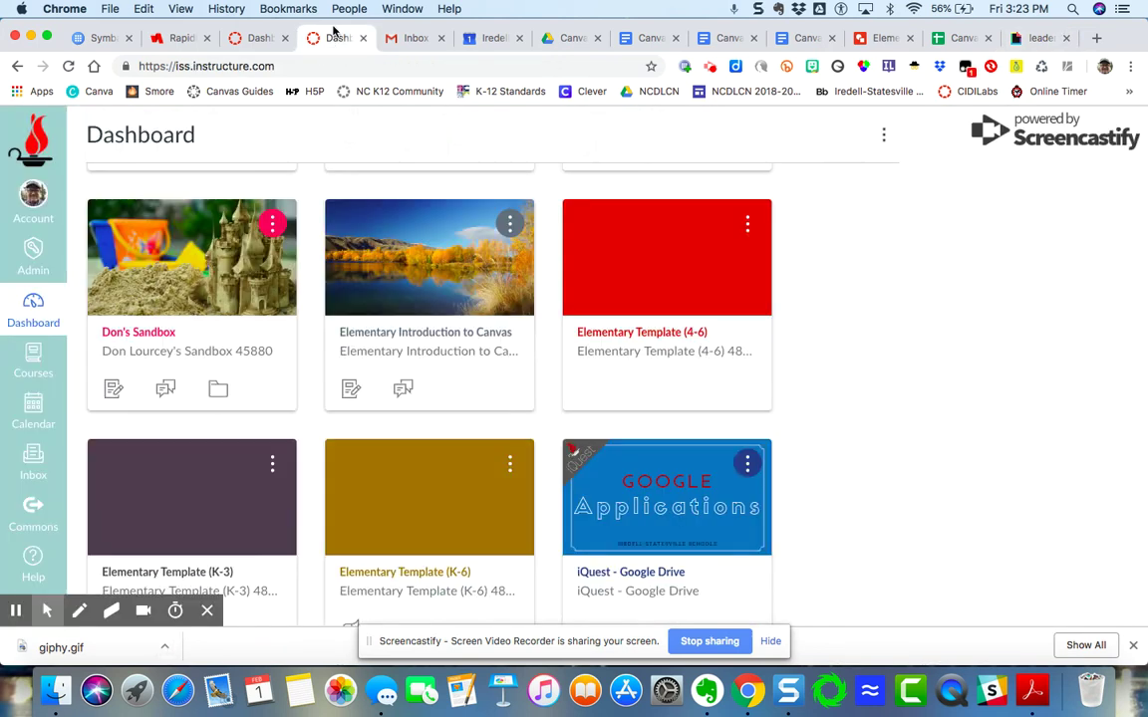
mouse_move(666, 304)
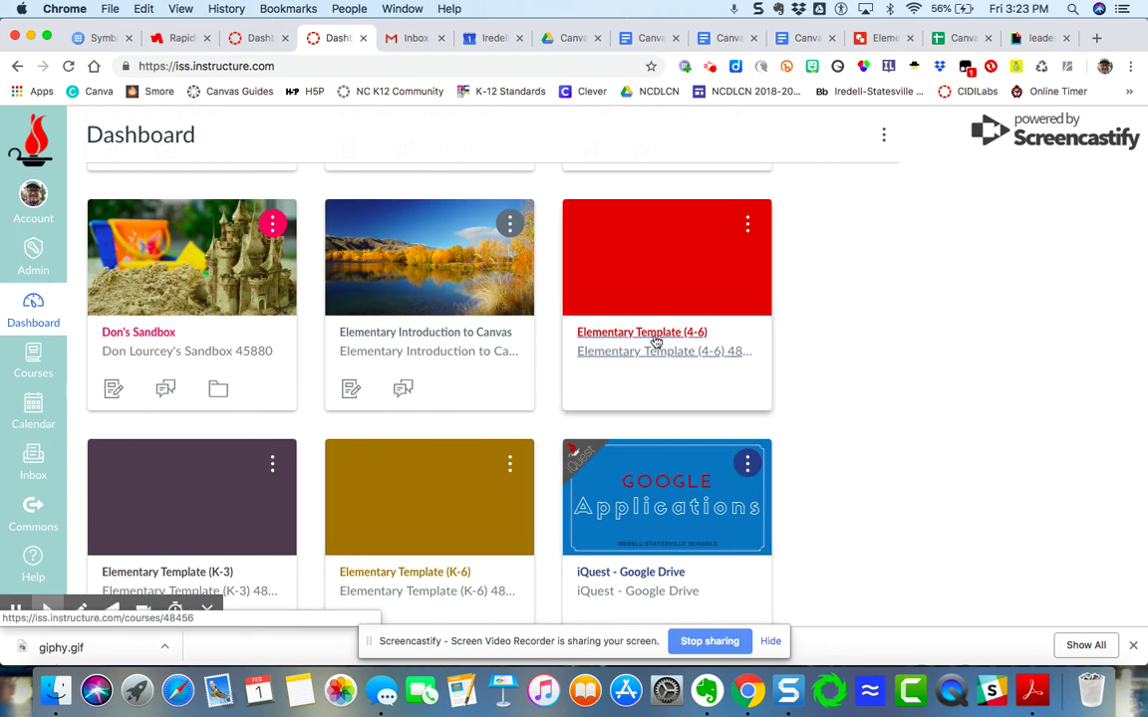
- Open the Elementary Template (4-6) course settings and its Choose Image picker
click(648, 334)
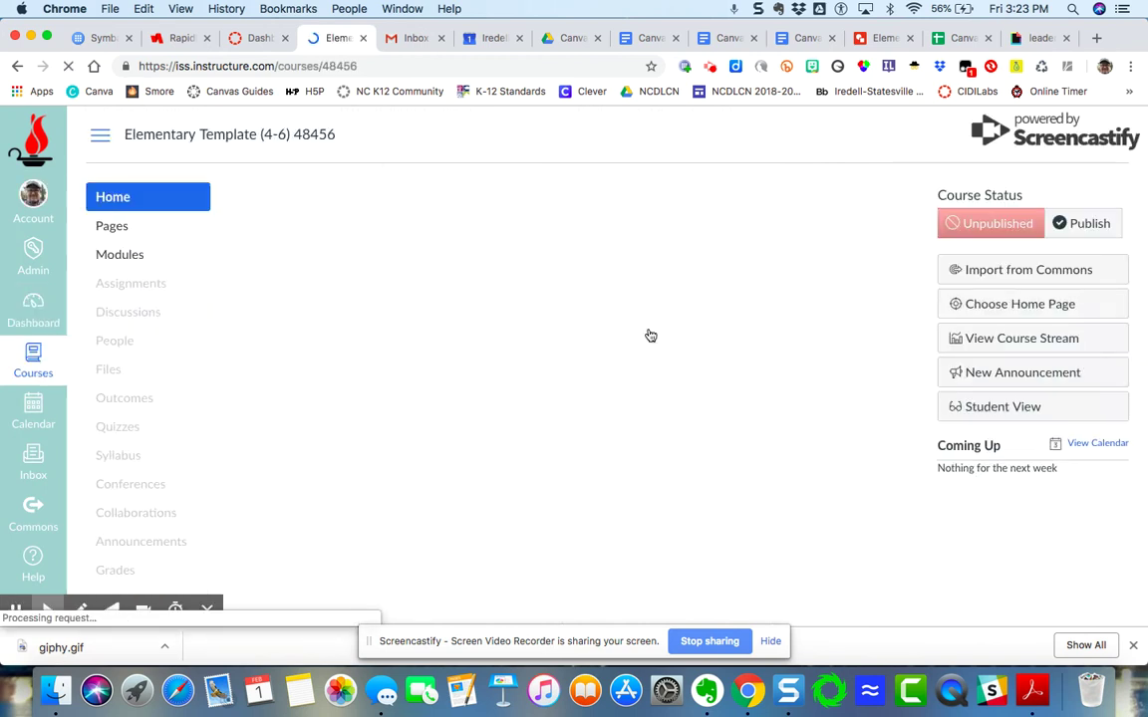
scroll(174, 476, down, 5)
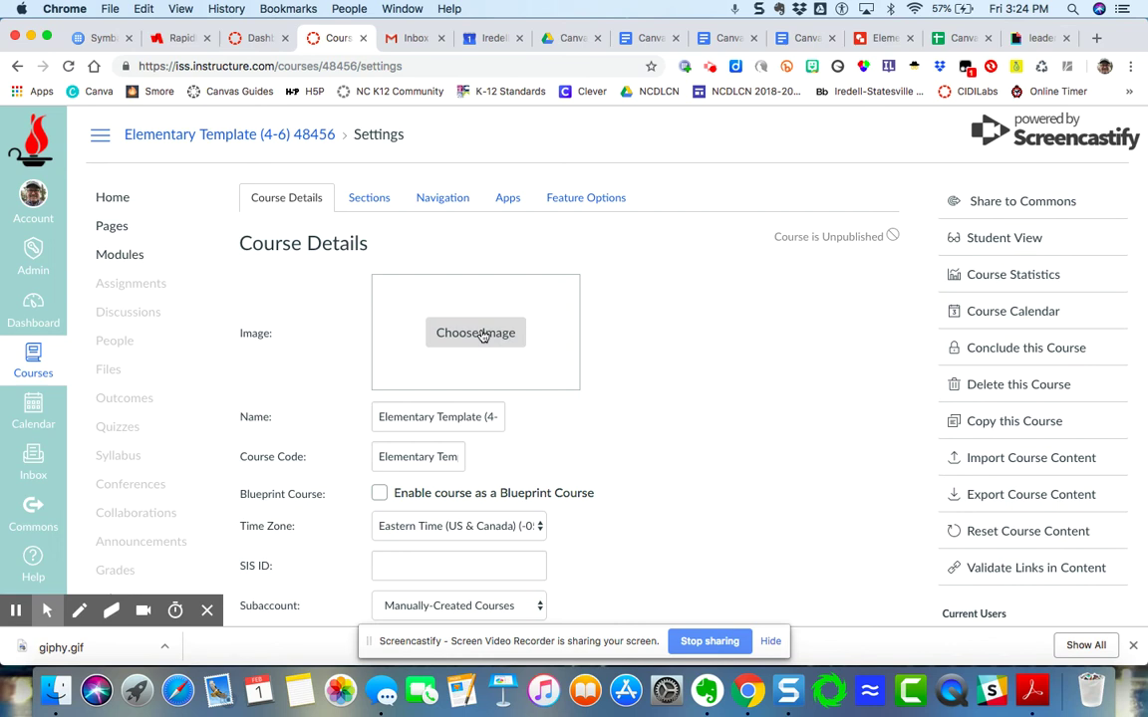
click(485, 334)
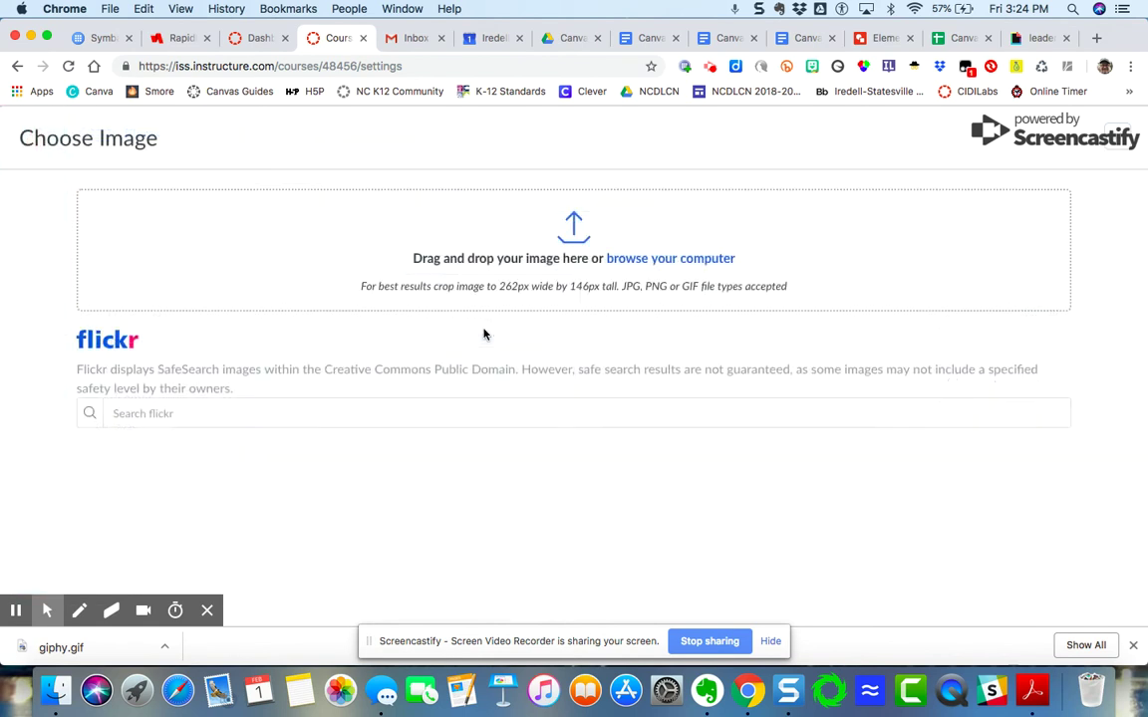
- Upload giphy.gif from Downloads as the Elementary Template (4-6) course image
click(669, 259)
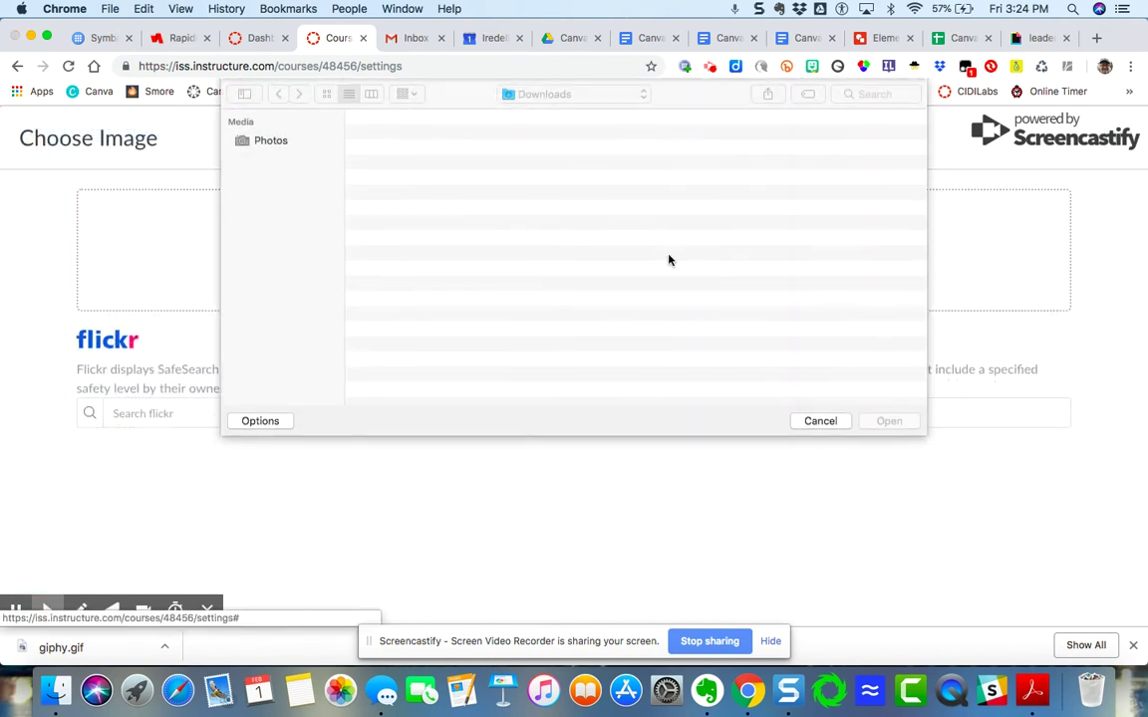
scroll(571, 332, down, 5)
scroll(571, 332, down, 5)
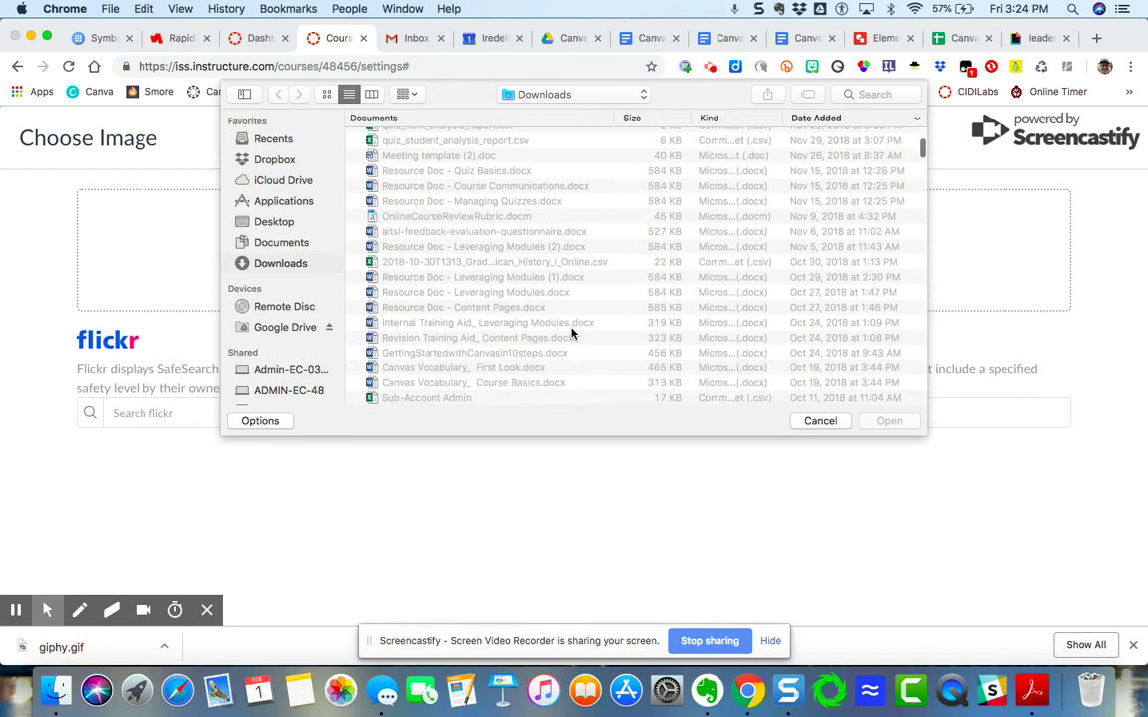
scroll(571, 333, down, 5)
scroll(571, 333, down, 5)
click(402, 263)
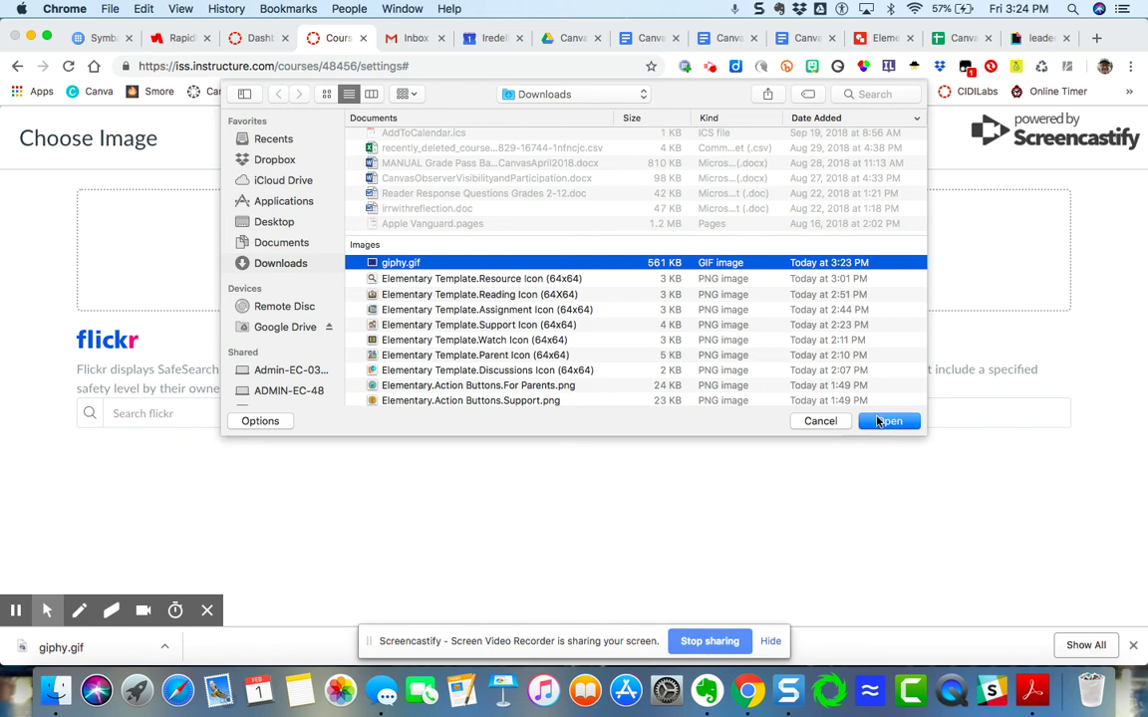
click(889, 421)
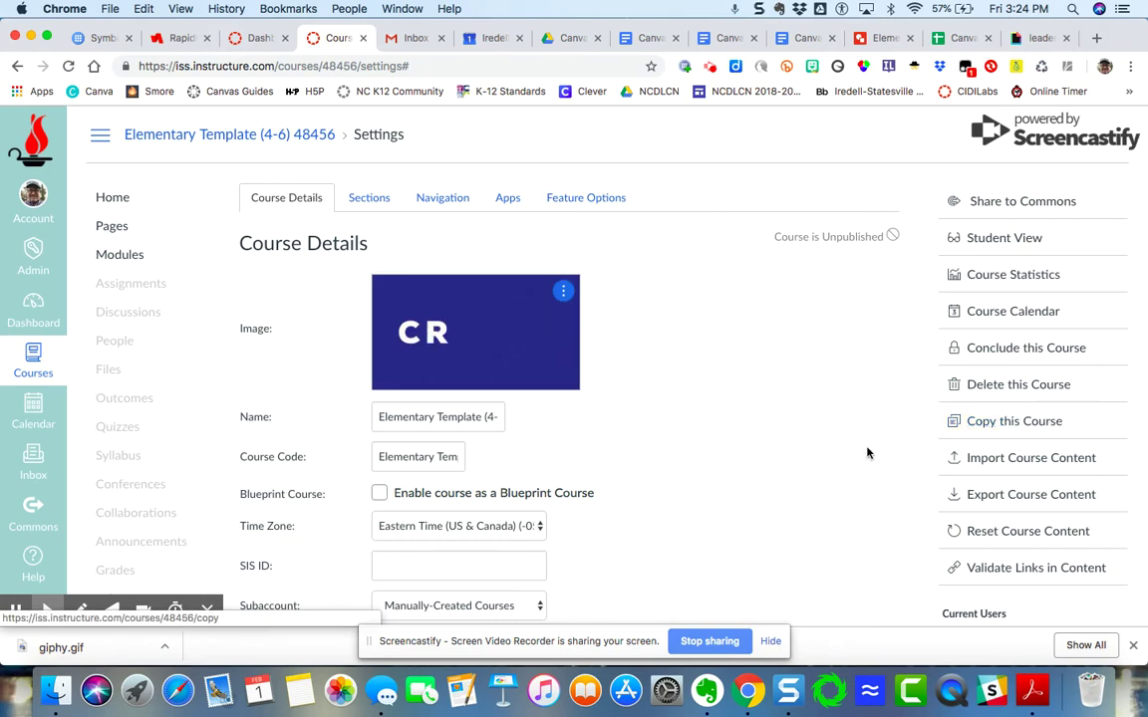
- Apply Update Course Details to keep the CREATE image, then return to the Dashboard
scroll(862, 481, down, 1)
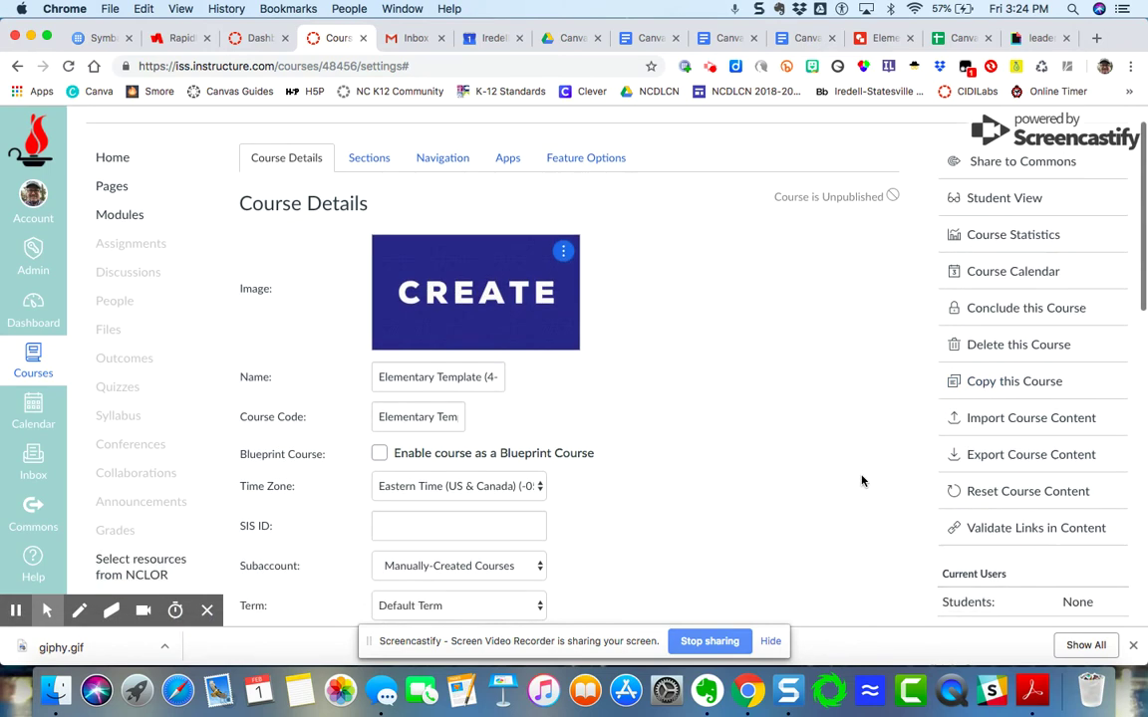
scroll(861, 479, down, 4)
scroll(842, 493, down, 6)
scroll(825, 510, down, 1)
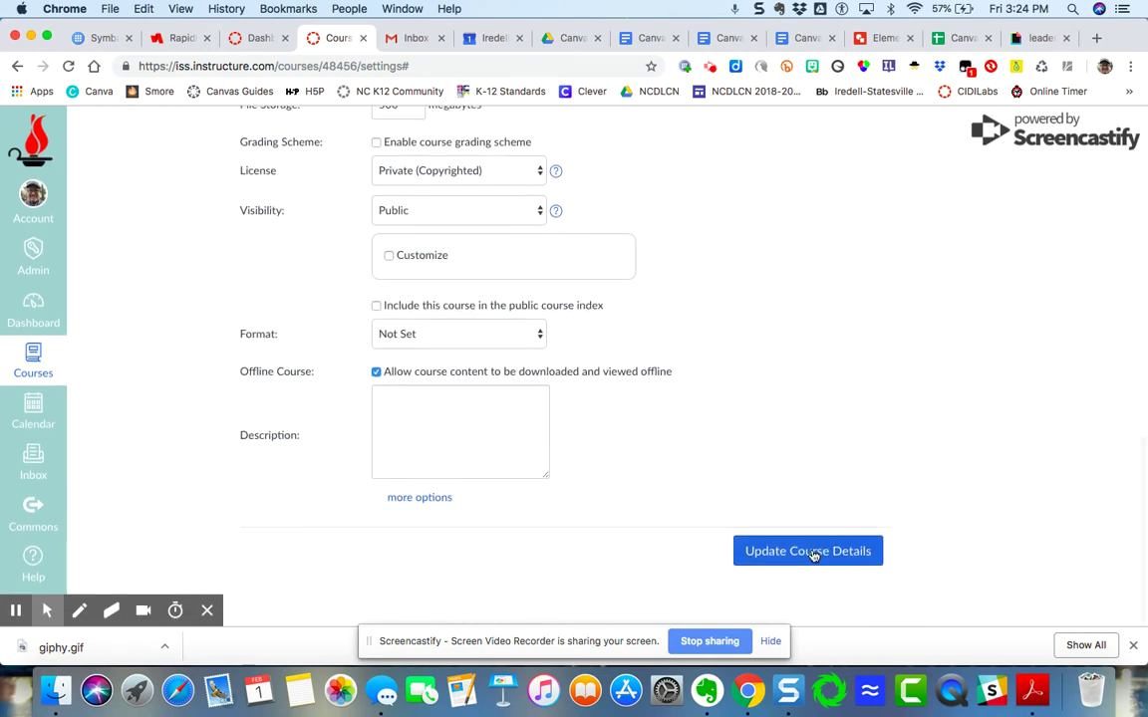
click(814, 552)
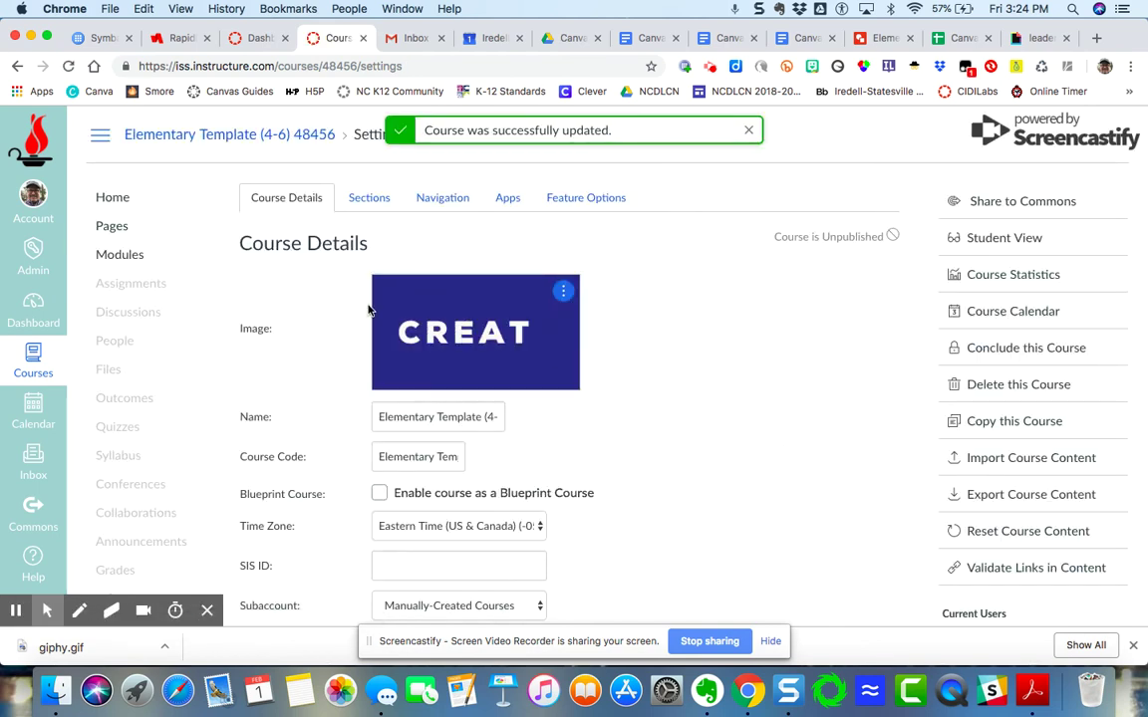
click(33, 304)
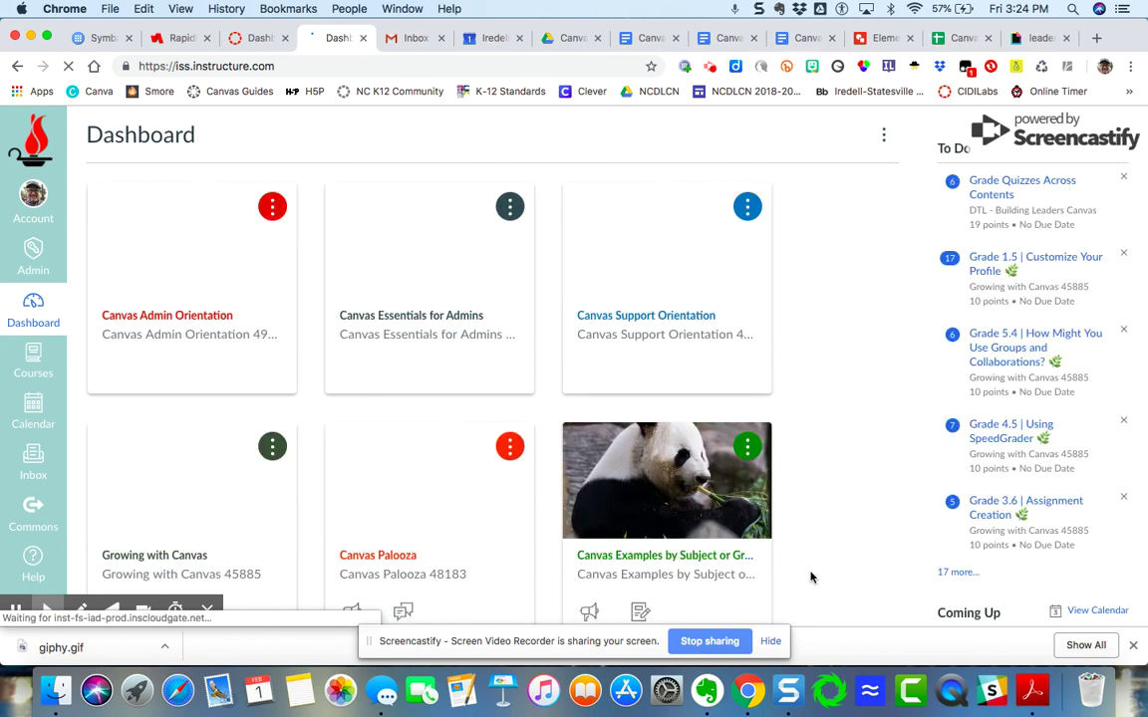
- Scroll the dashboard to the Elementary Template (4-6) card with its new dark blue CREATE image
scroll(787, 585, down, 3)
scroll(787, 585, down, 5)
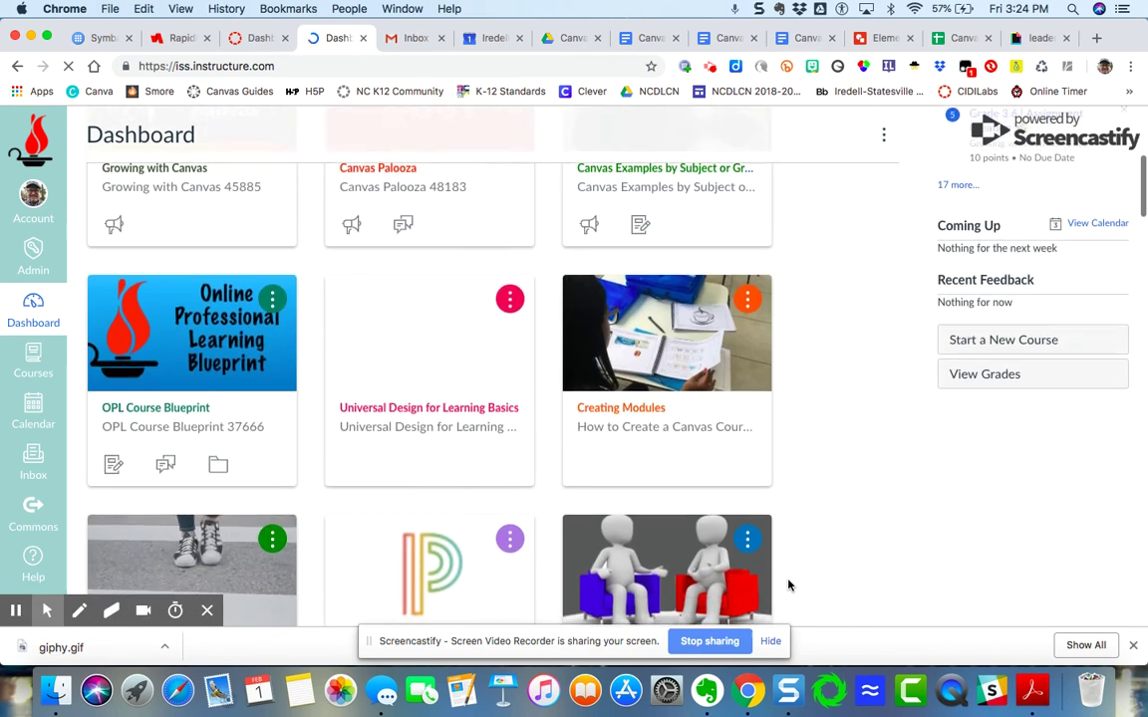
scroll(787, 585, down, 10)
scroll(787, 585, down, 11)
scroll(787, 585, down, 5)
scroll(787, 584, down, 1)
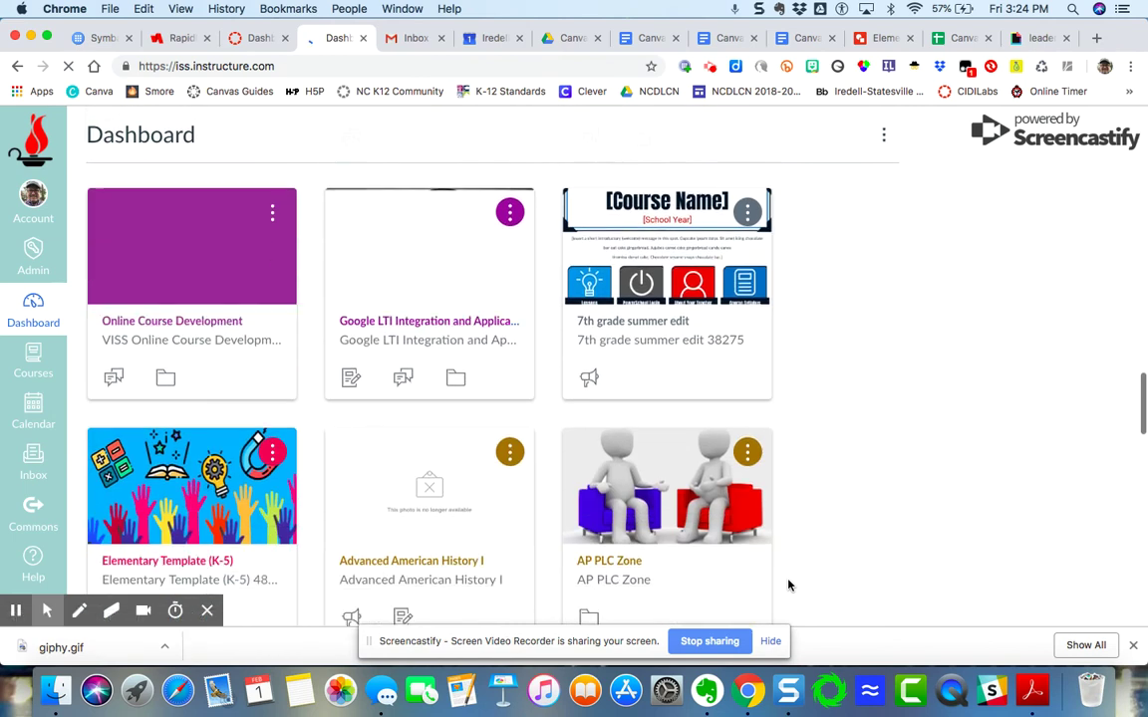
scroll(787, 585, down, 3)
scroll(787, 585, down, 4)
scroll(787, 585, down, 2)
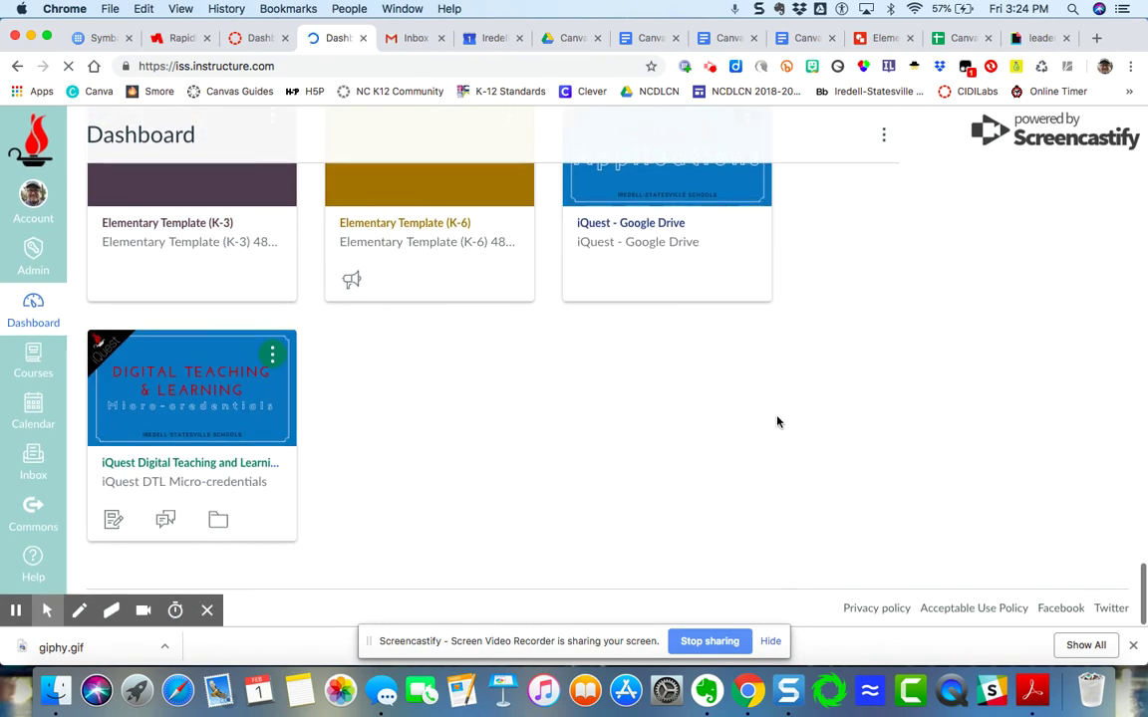
scroll(776, 420, up, 3)
scroll(778, 423, up, 3)
scroll(777, 423, up, 2)
scroll(776, 423, up, 1)
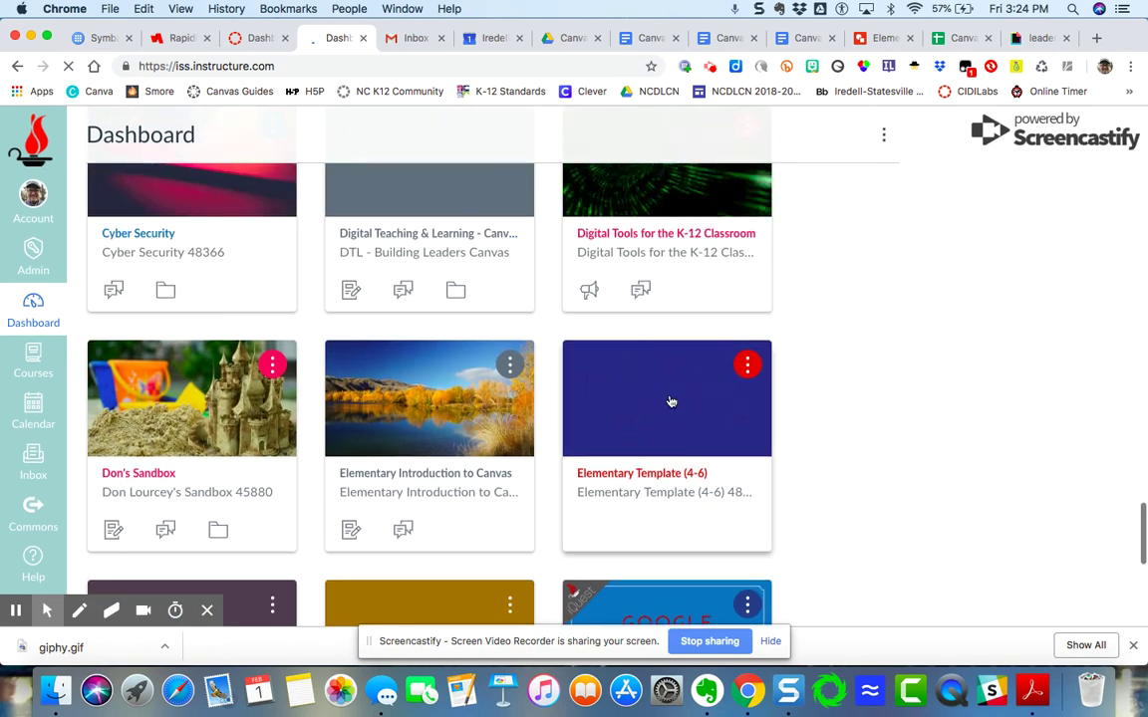